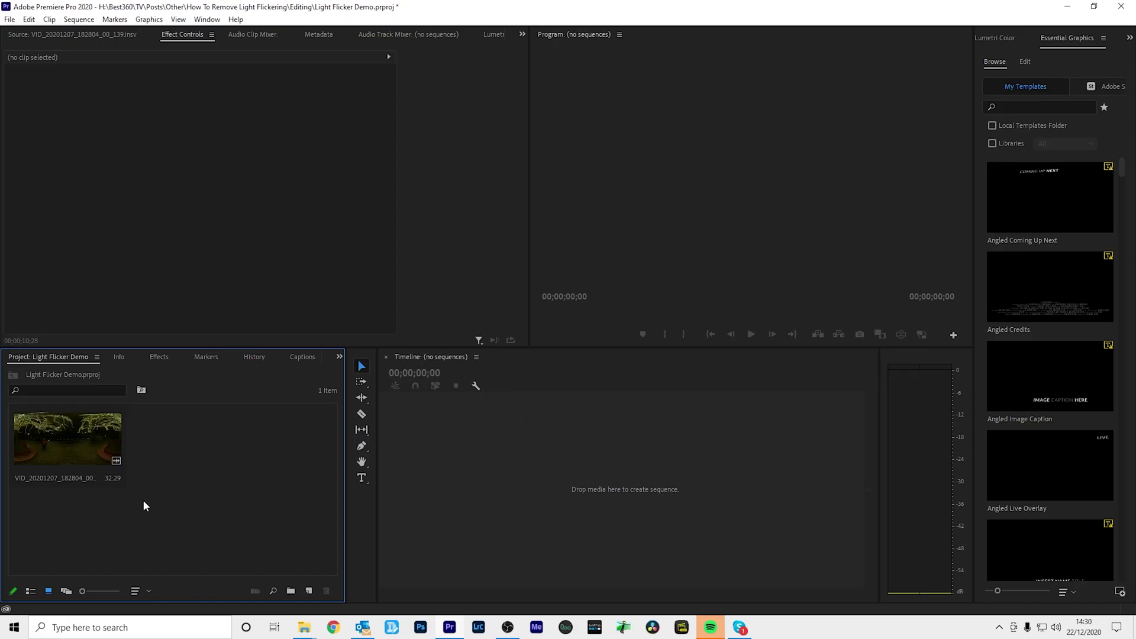
# Step: Load the 360 tree clip in the Source monitor and preview it from the start, stopping at 00:00:10:17
pyautogui.doubleClick(70, 430)
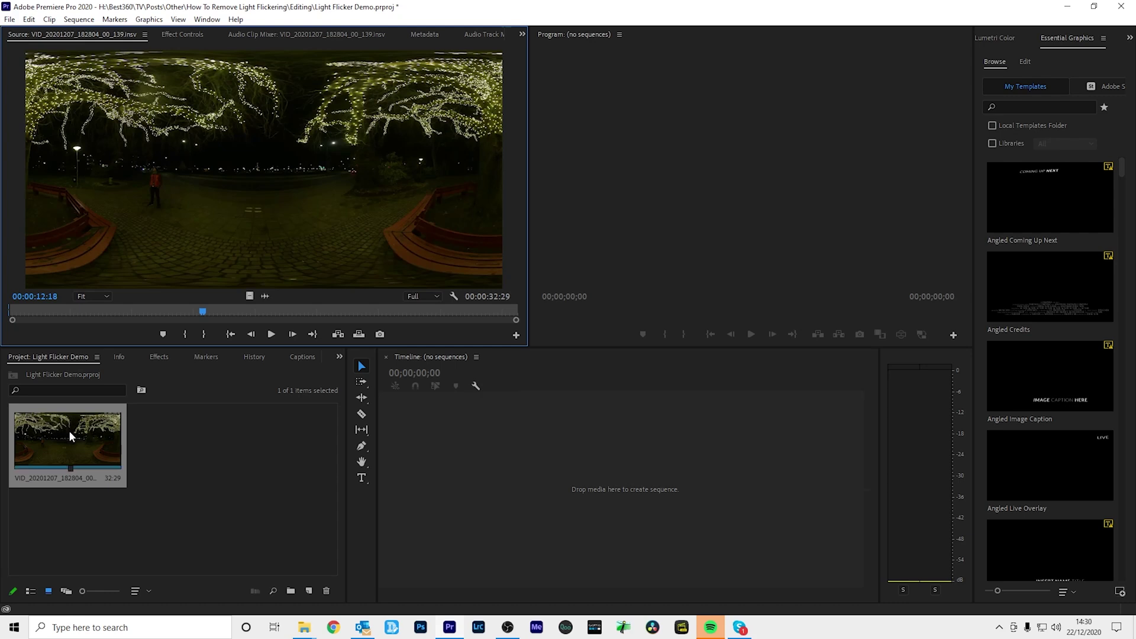
pyautogui.click(10, 308)
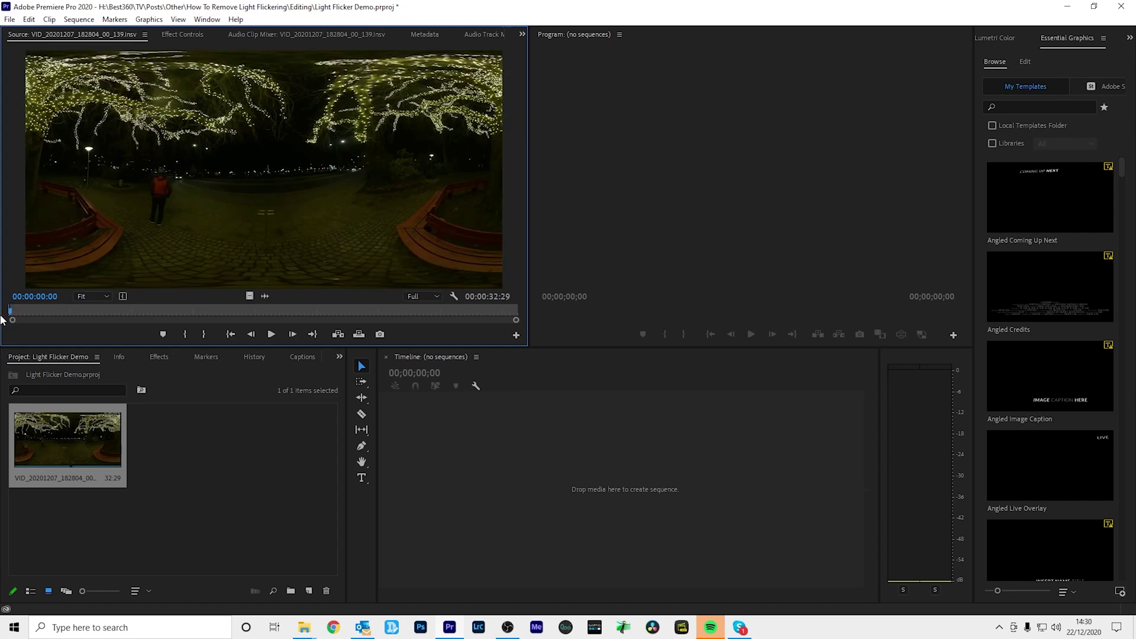
pyautogui.press('space')
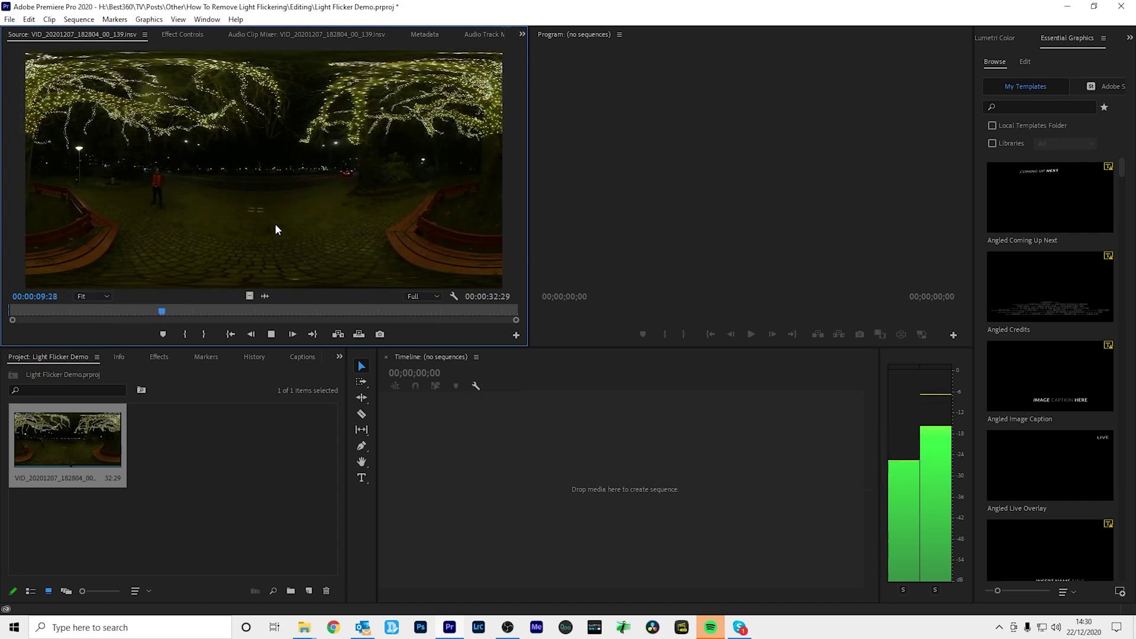
pyautogui.press('space')
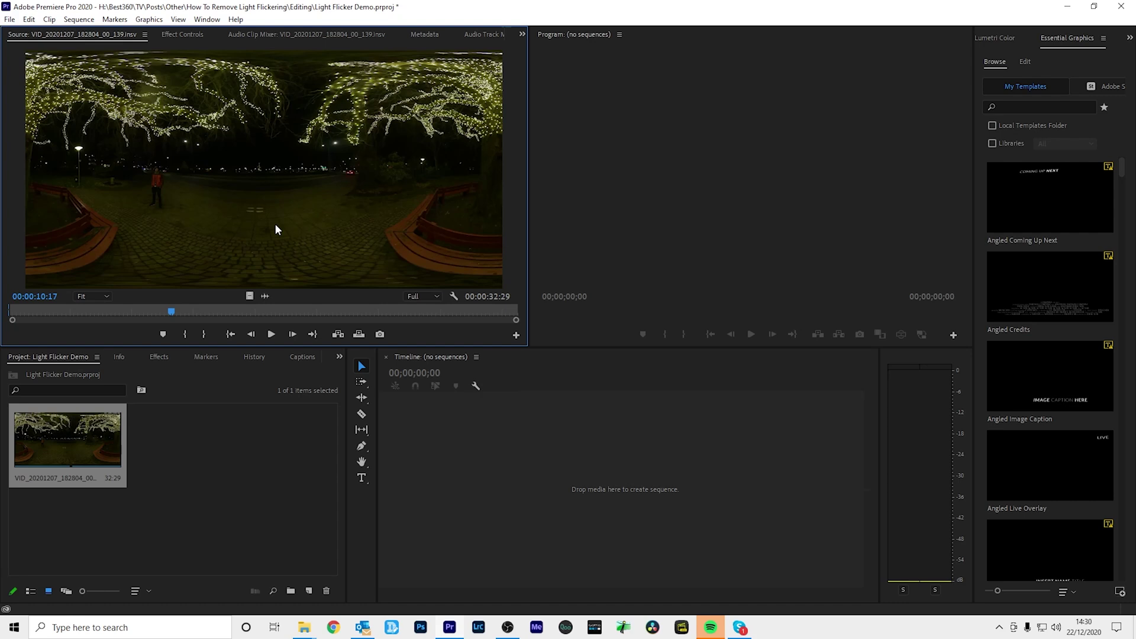
pyautogui.click(308, 591)
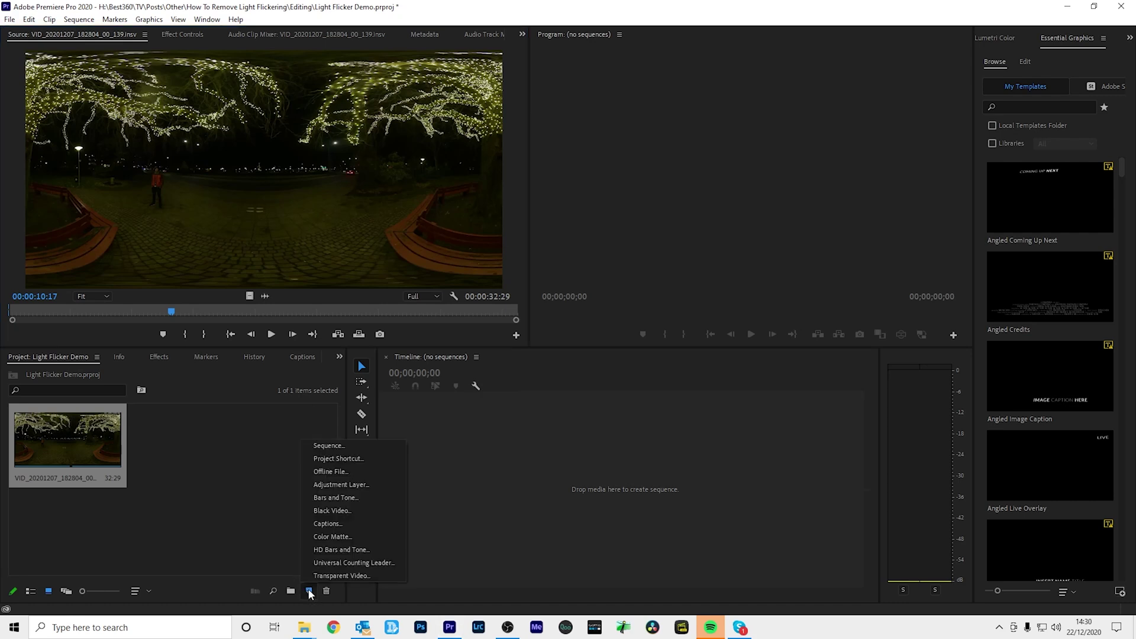
# Step: Create a new sequence named 'Main' with a custom 3840 x 2160 frame size
pyautogui.click(340, 448)
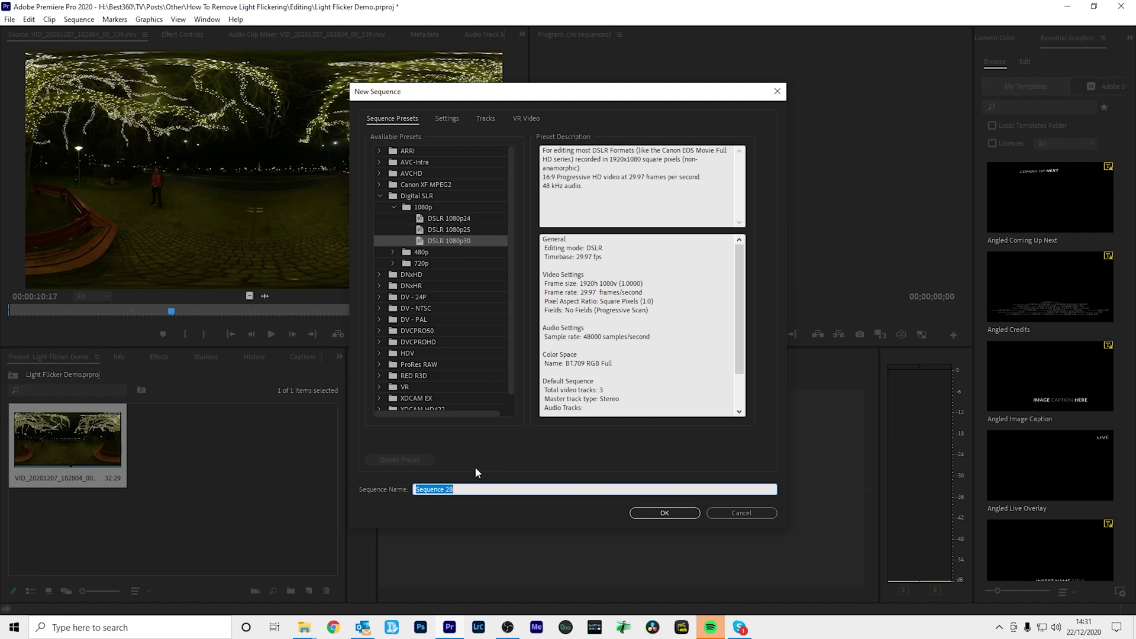
pyautogui.write('Main')
pyautogui.click(445, 117)
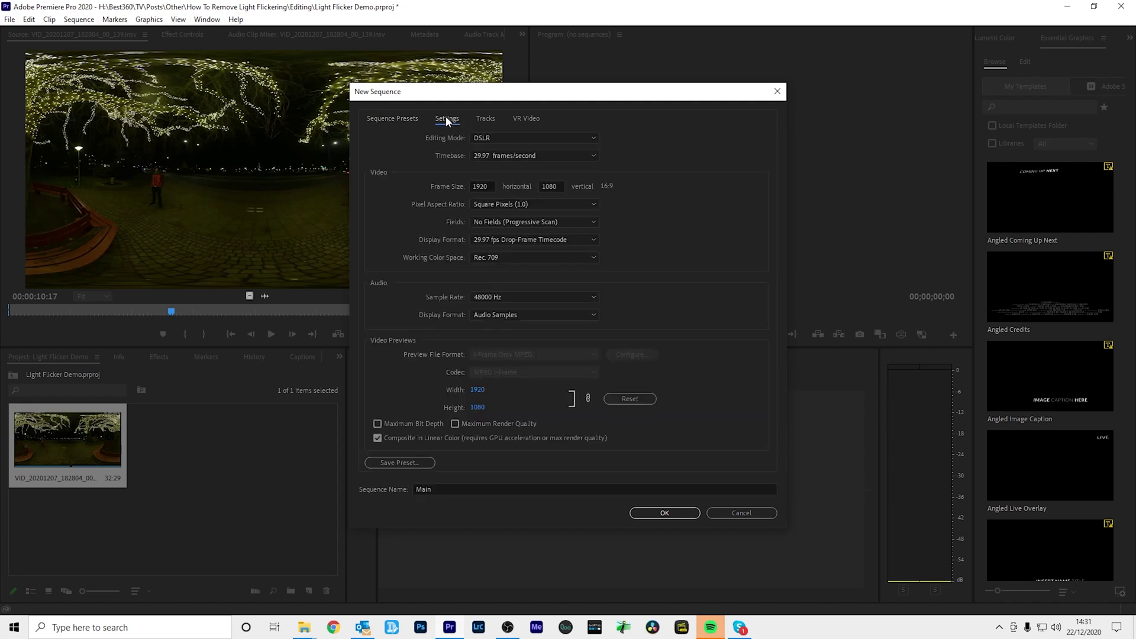
pyautogui.click(485, 187)
pyautogui.write('3840')
pyautogui.press('Tab')
pyautogui.write('2160')
pyautogui.click(695, 188)
pyautogui.click(651, 513)
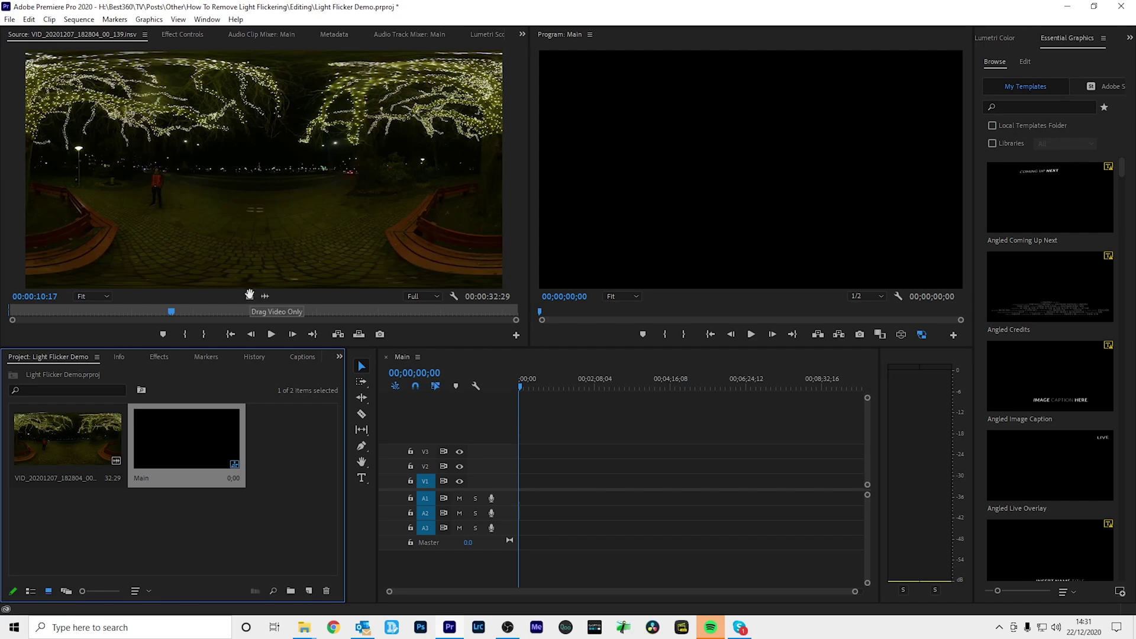
# Step: Place only the clip's video on V1, keeping Main's 4K settings, and trim it to 00;00;15;07
pyautogui.moveTo(249, 294); pyautogui.dragTo(491, 481)
pyautogui.click(649, 342)
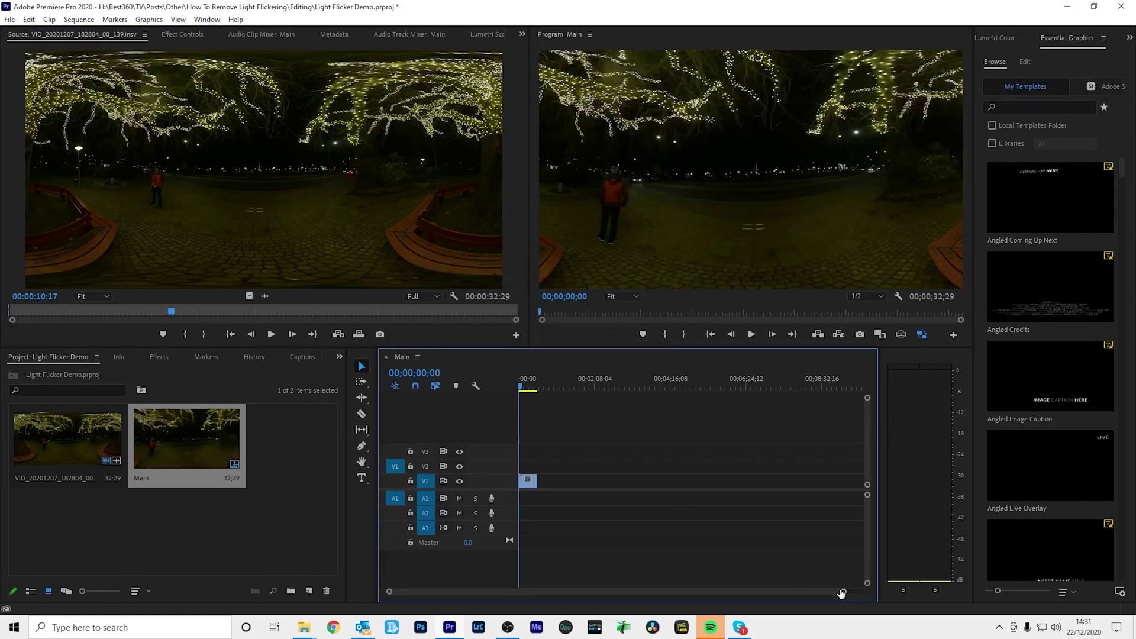
pyautogui.moveTo(841, 593); pyautogui.dragTo(677, 588)
pyautogui.click(648, 481)
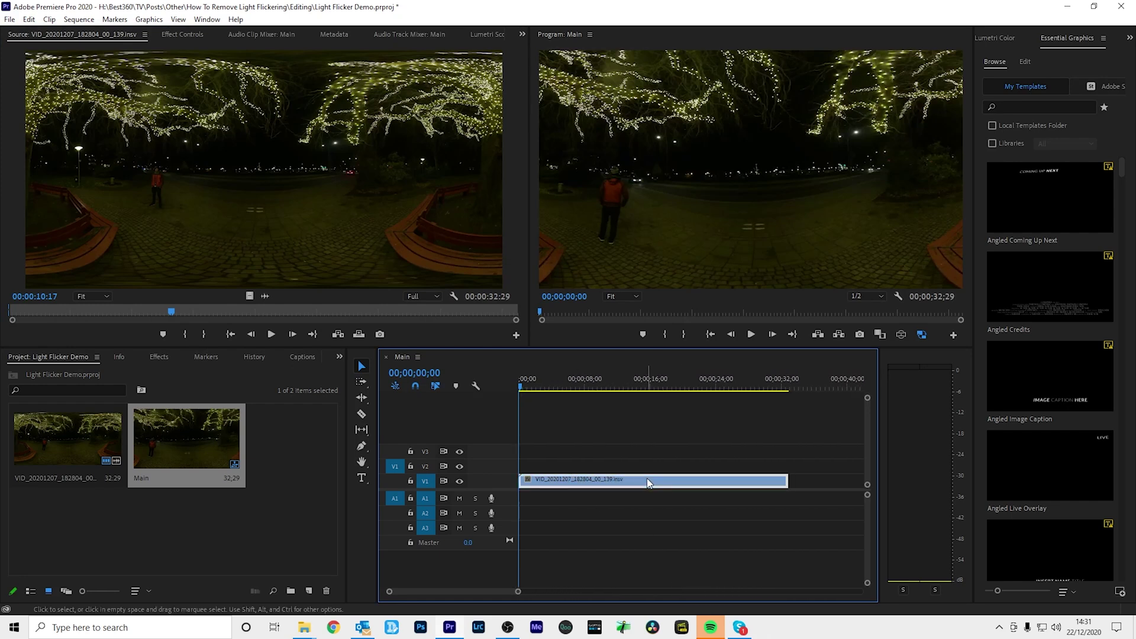
pyautogui.moveTo(785, 480); pyautogui.dragTo(636, 479)
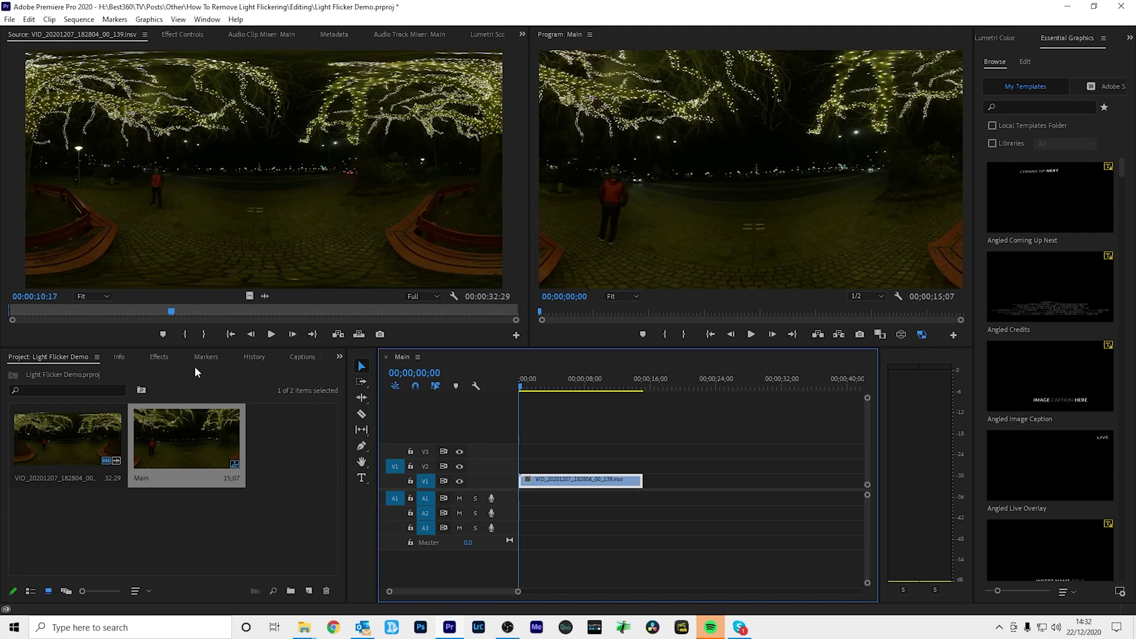
# Step: Apply GoPro FX Reframe to the V1 clip with the GoPro 4K 16:9 projection
pyautogui.click(160, 357)
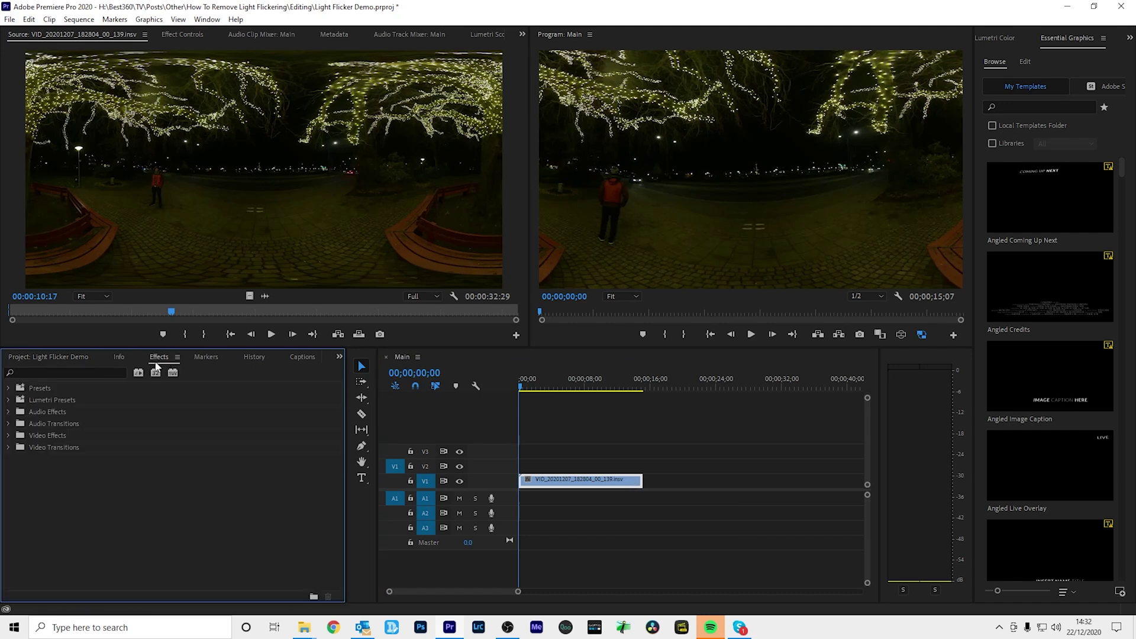
pyautogui.click(64, 368)
pyautogui.write('refr')
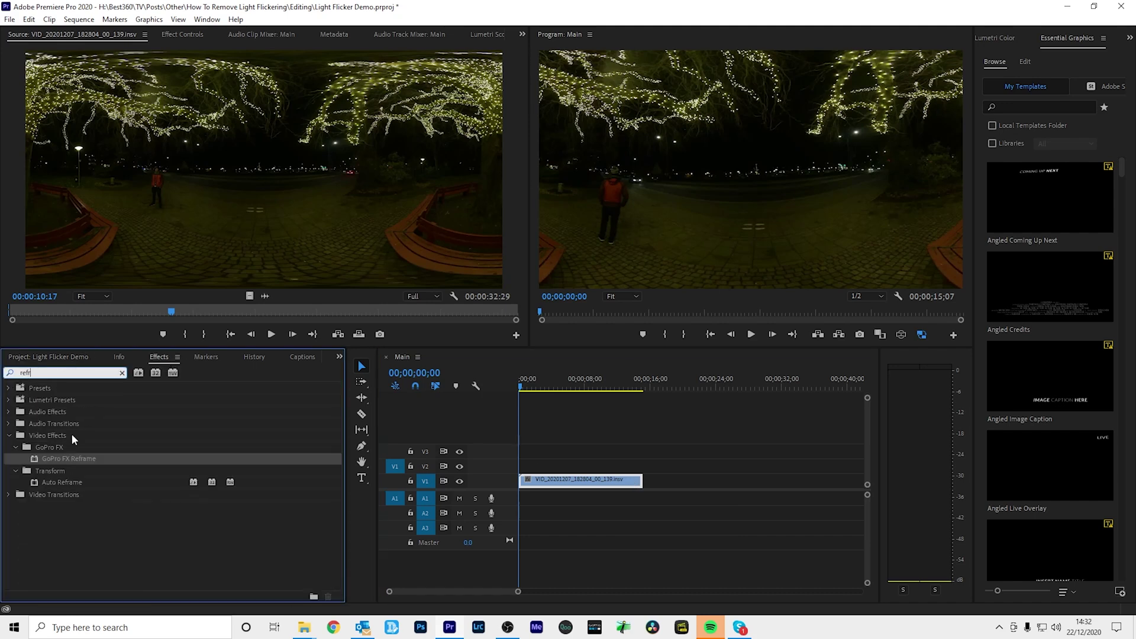
pyautogui.moveTo(72, 455); pyautogui.dragTo(545, 480)
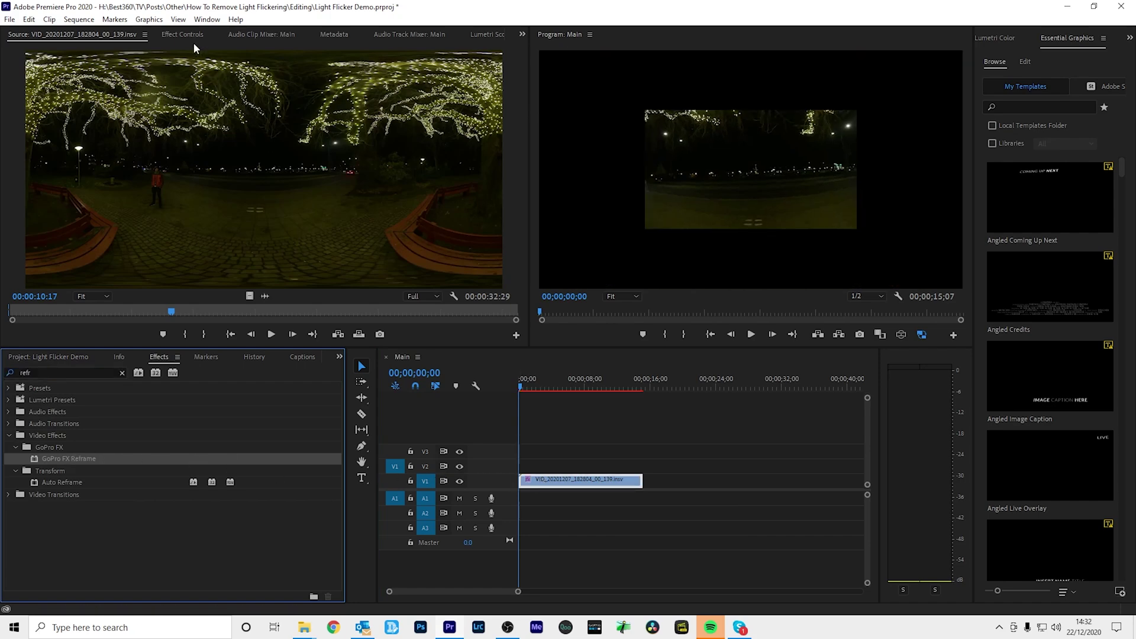
pyautogui.click(180, 33)
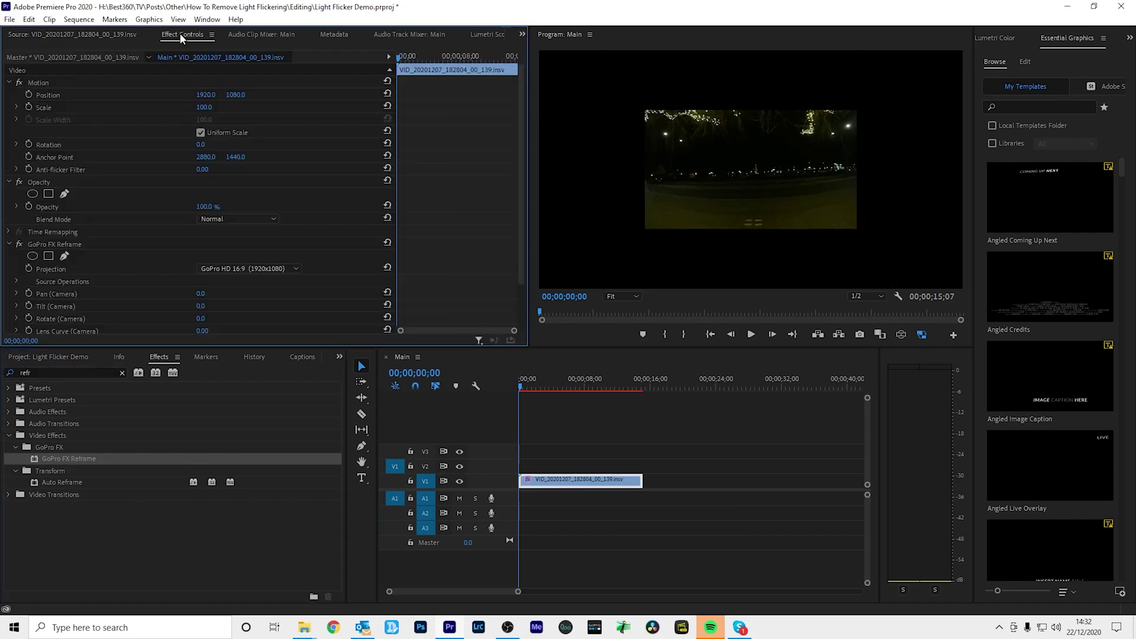
pyautogui.click(282, 270)
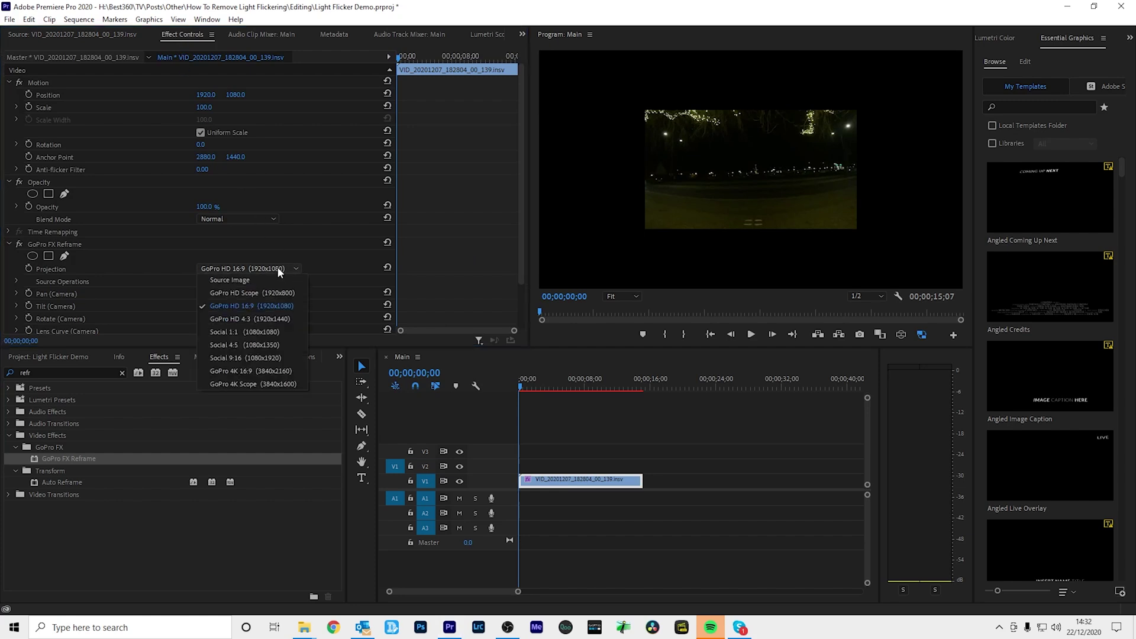
pyautogui.click(275, 372)
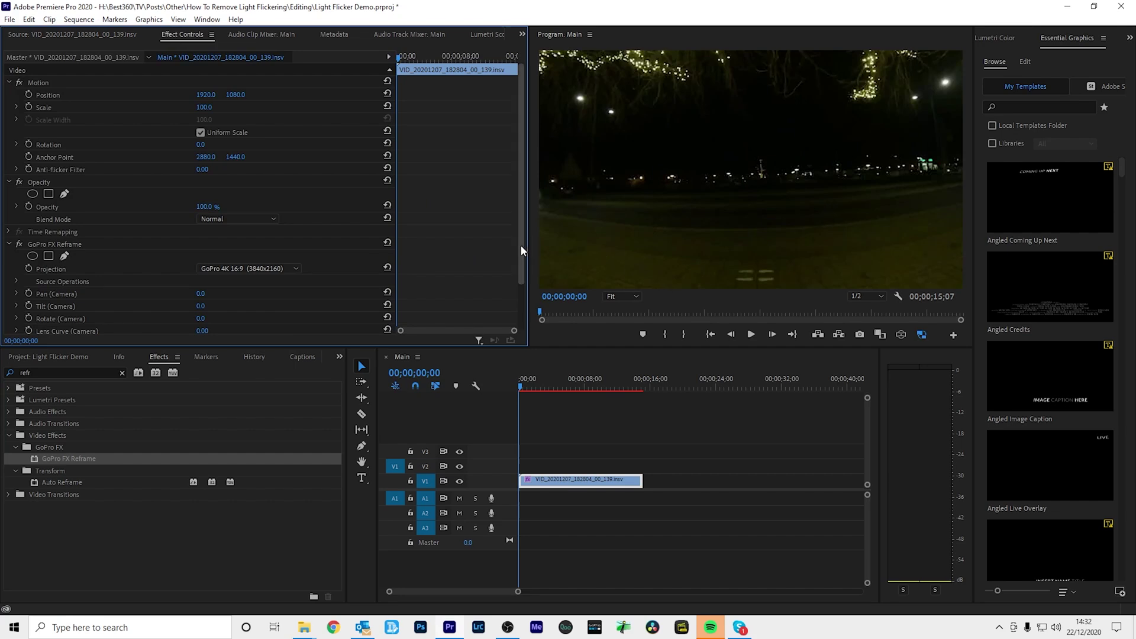
# Step: Reframe toward the lit tree with pan 175°, tilt 58° and Lens Curve 70
pyautogui.moveTo(520, 244); pyautogui.dragTo(524, 306)
pyautogui.moveTo(214, 246); pyautogui.dragTo(301, 239)
pyautogui.moveTo(200, 253); pyautogui.dragTo(240, 253)
pyautogui.click(206, 277)
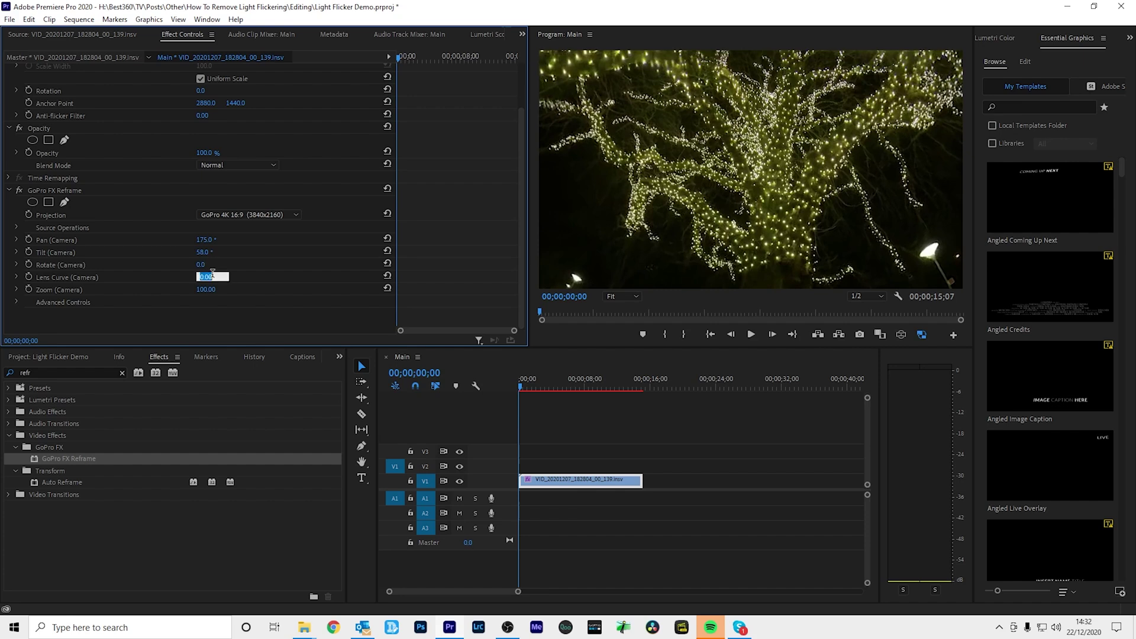
pyautogui.write('70')
pyautogui.press('Return')
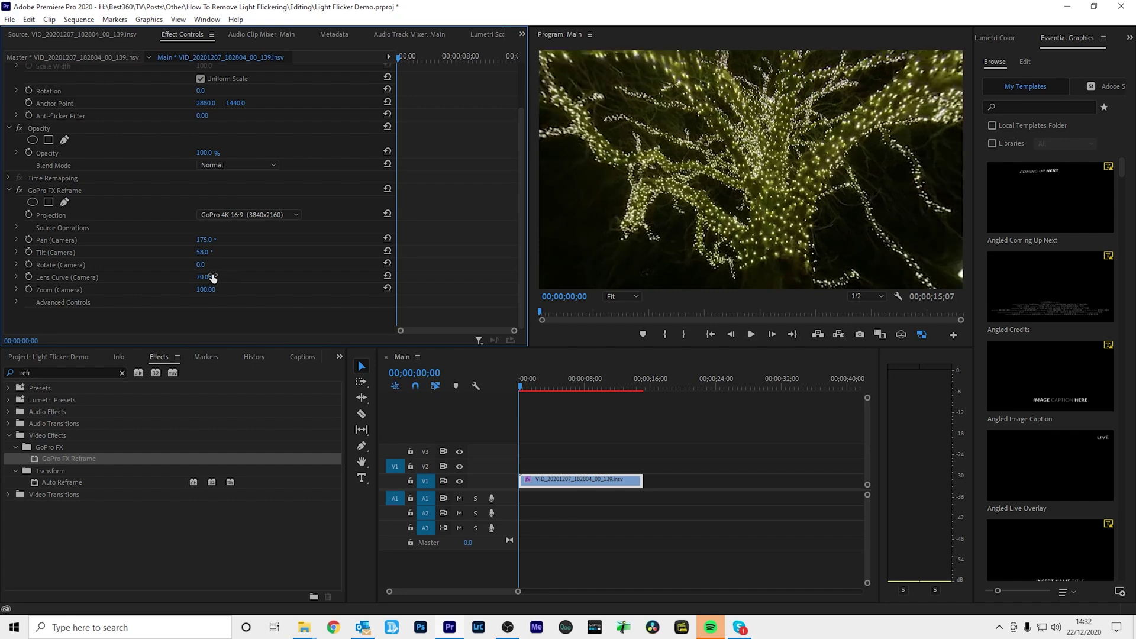
pyautogui.click(518, 389)
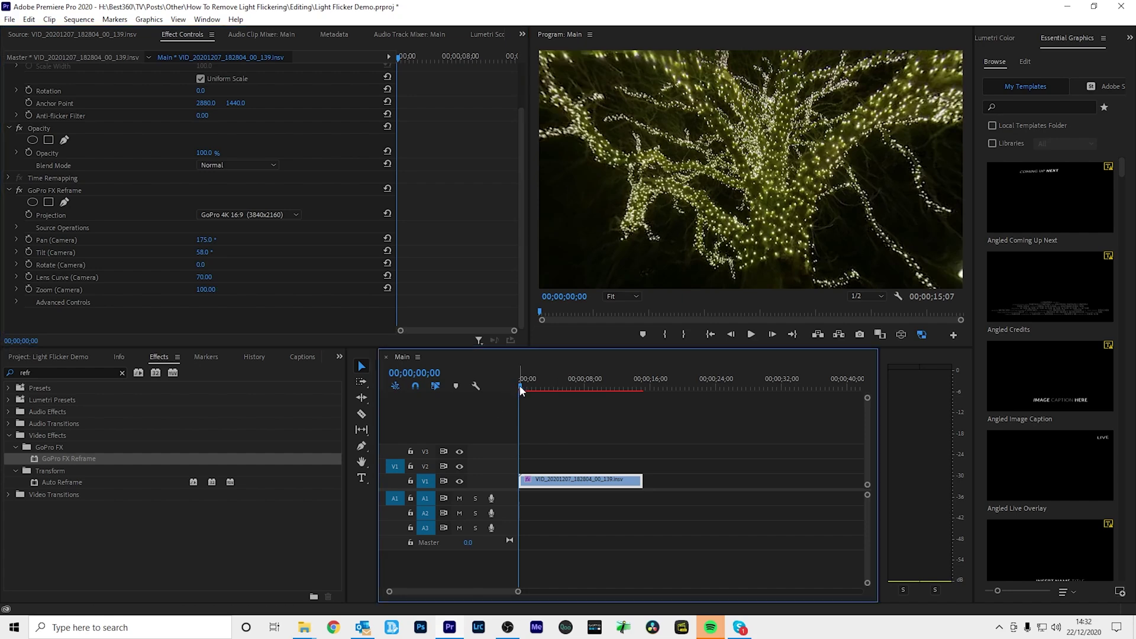
pyautogui.press('space')
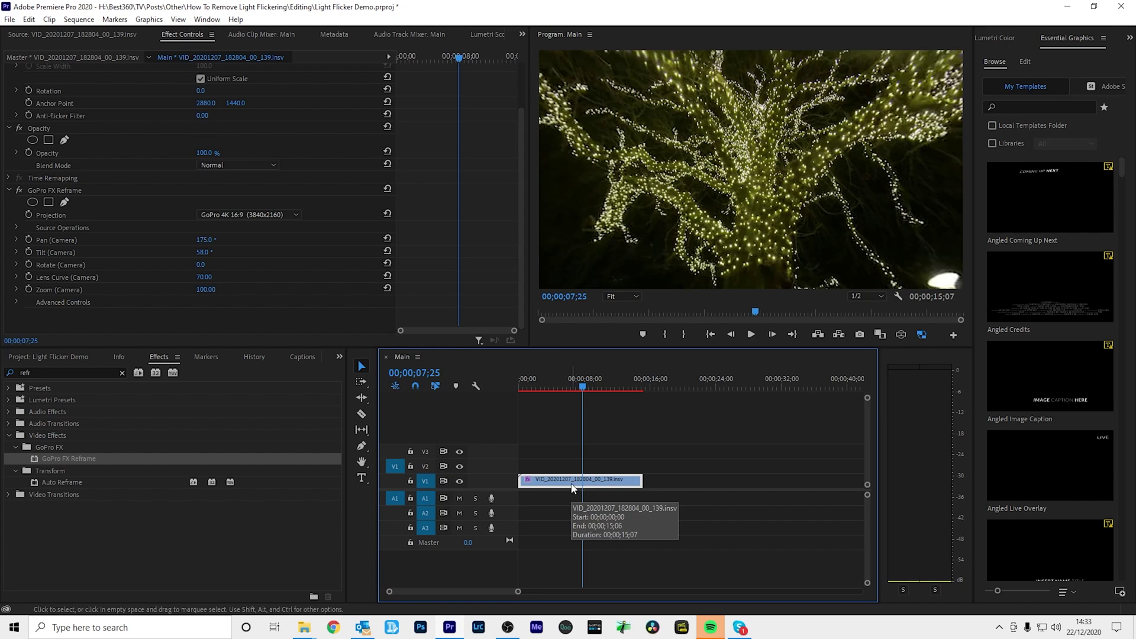
# Step: Paste a copy of the tree clip onto V2, aligned above the V1 clip at 00;00;00;00
pyautogui.click(425, 466)
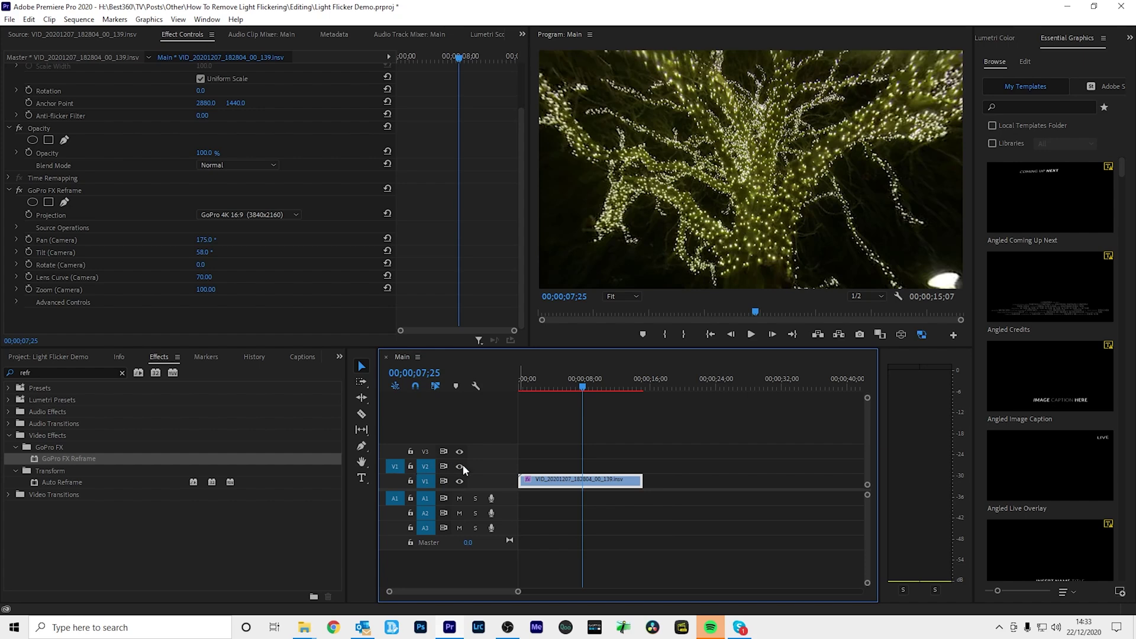
pyautogui.click(421, 482)
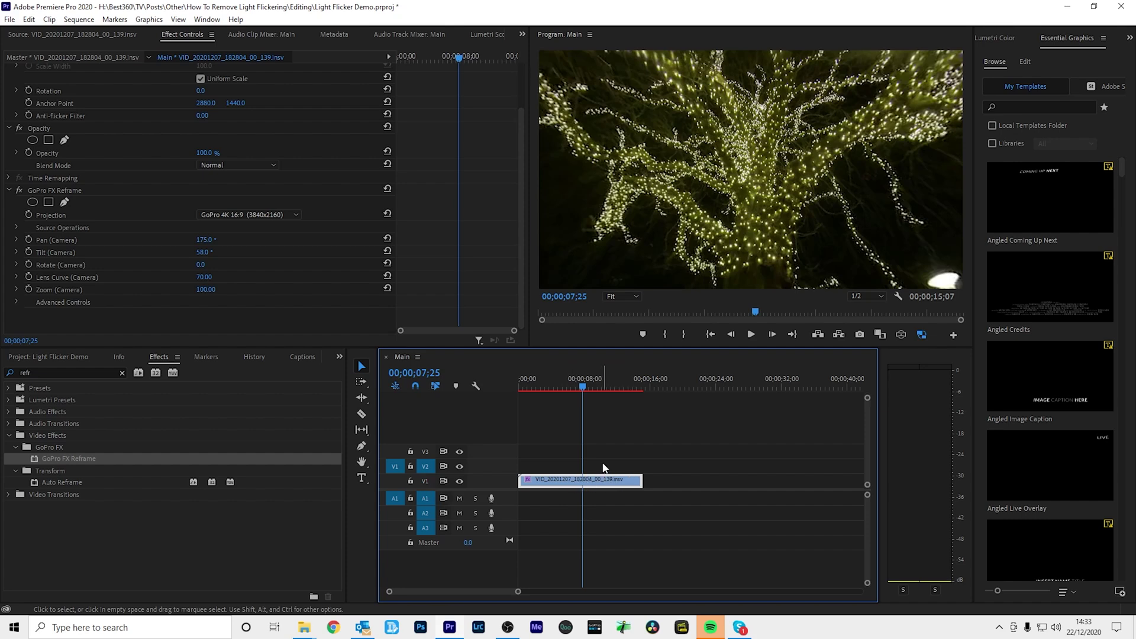
pyautogui.hotkey('ctrl', 'v')
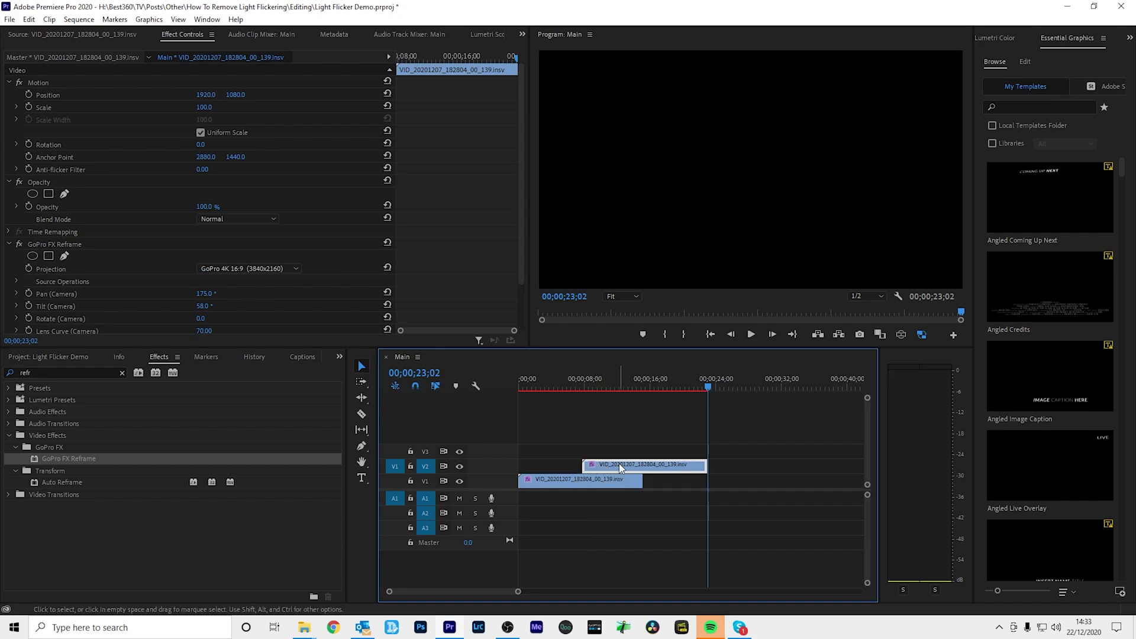
pyautogui.moveTo(619, 463); pyautogui.dragTo(546, 464)
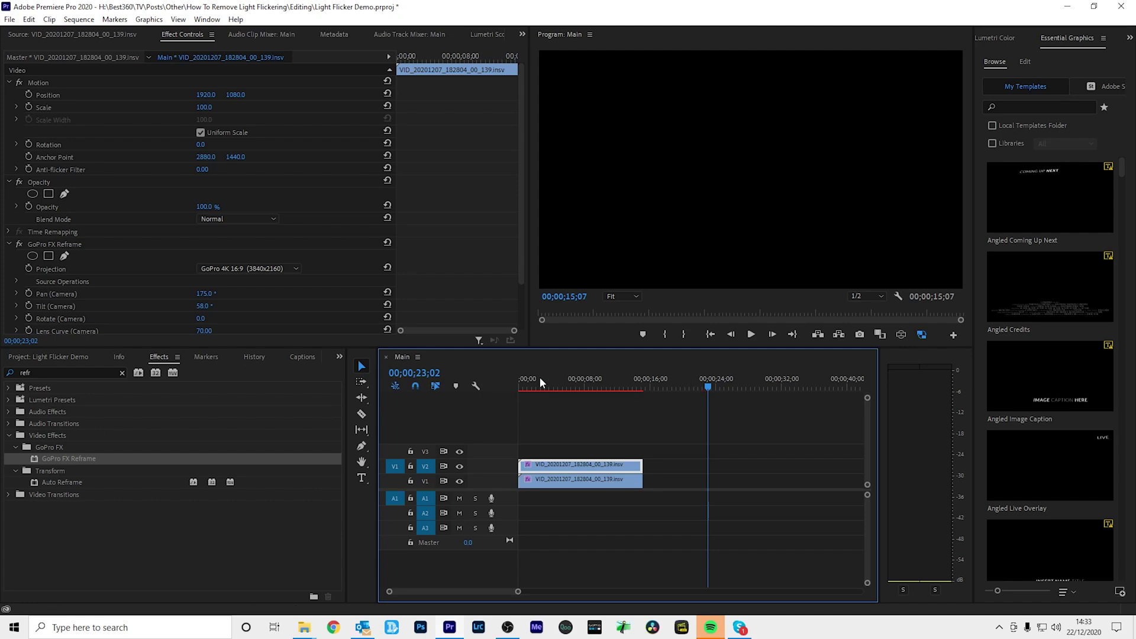
pyautogui.moveTo(539, 376); pyautogui.dragTo(502, 380)
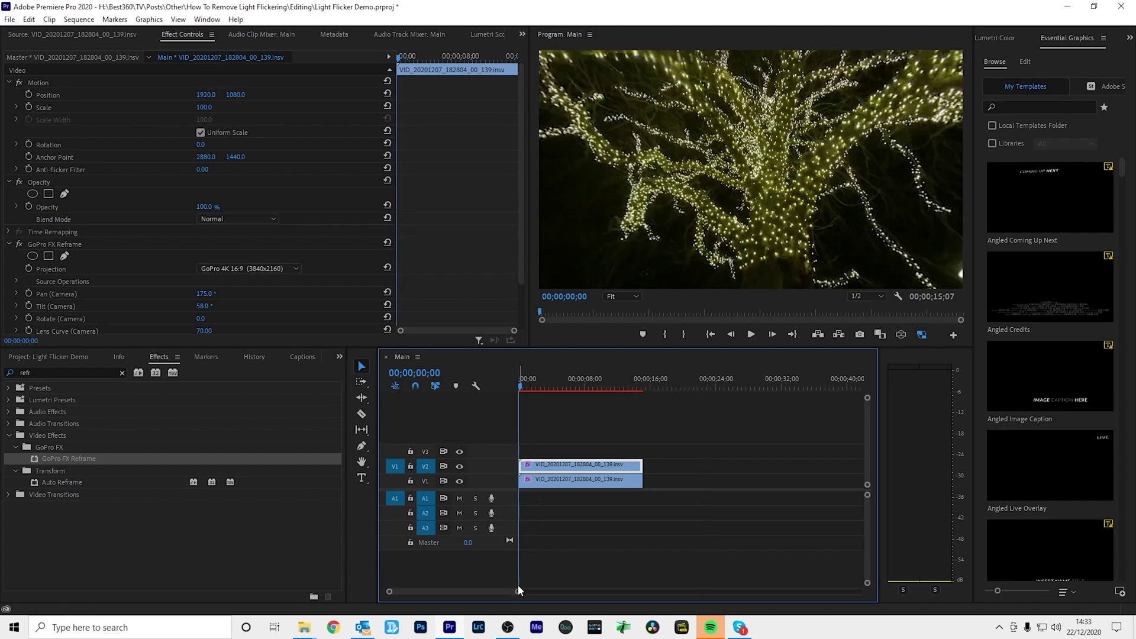
# Step: Shift the V2 copy one frame later so it starts at 00;00;00;01
pyautogui.moveTo(518, 592); pyautogui.dragTo(474, 592)
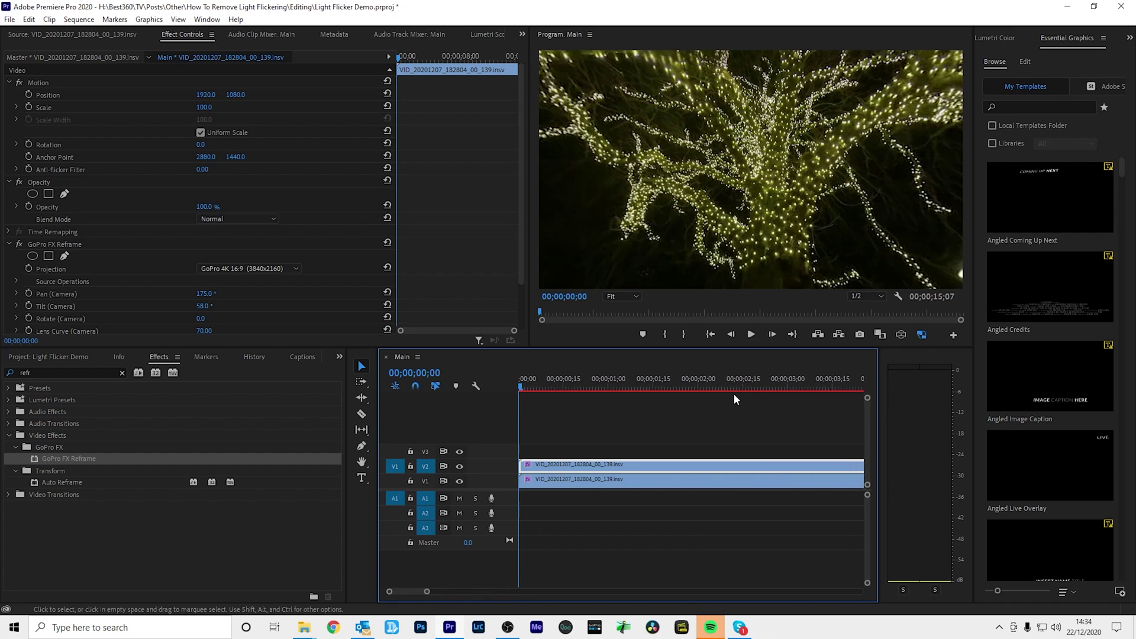
pyautogui.click(772, 335)
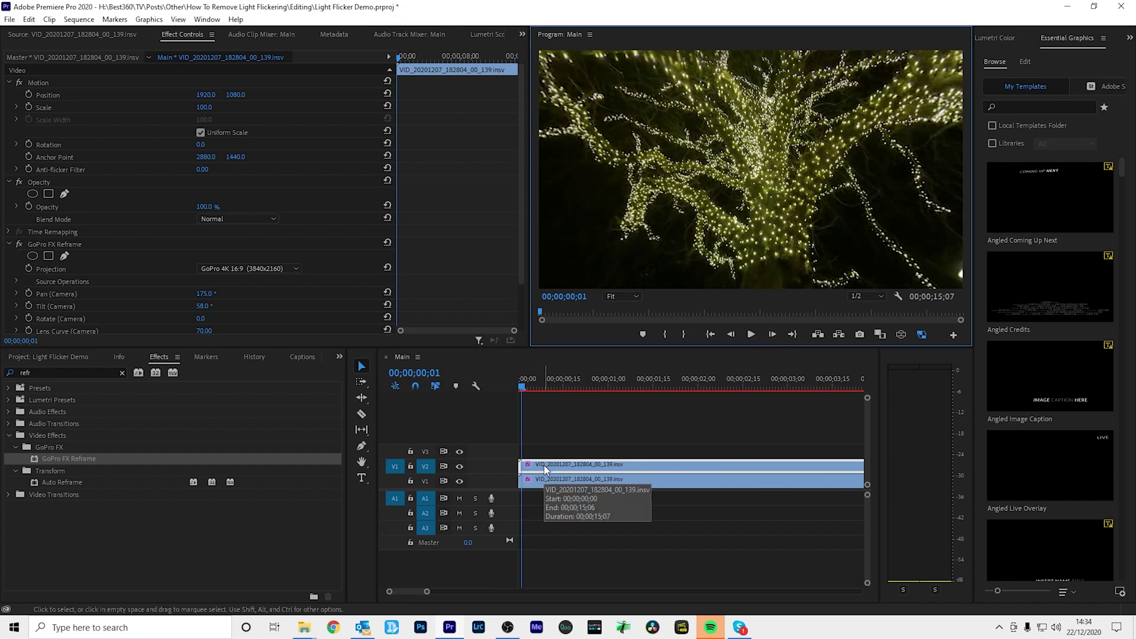
pyautogui.moveTo(545, 465); pyautogui.dragTo(550, 469)
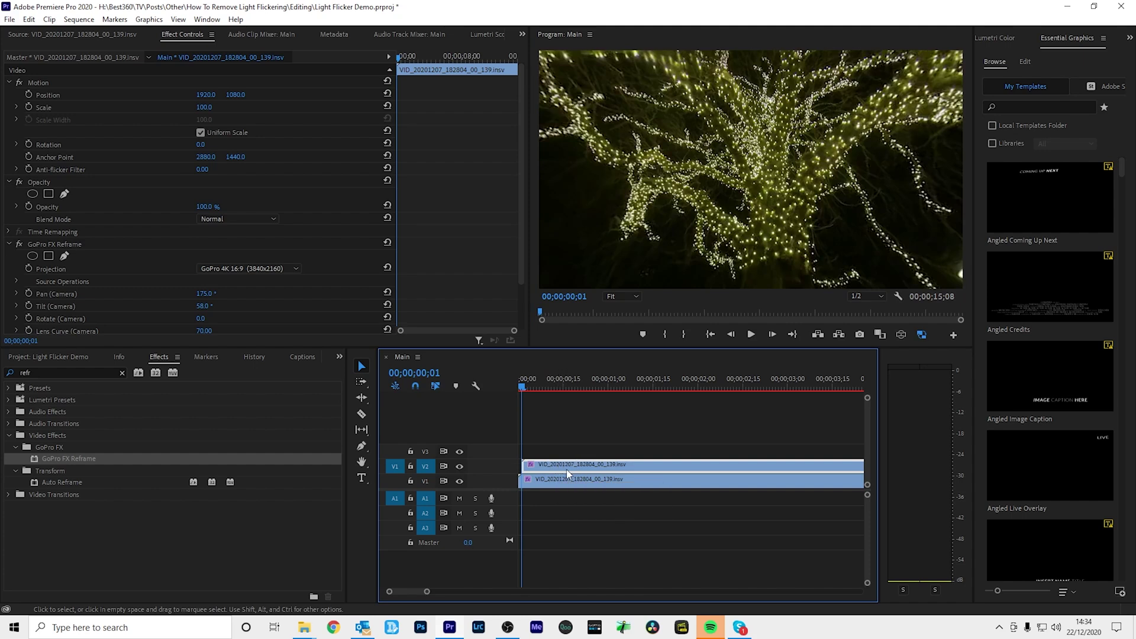
pyautogui.click(207, 207)
# Step: Set the V2 copy to 50% opacity and play back, toggling V2 visibility to compare flicker
pyautogui.write('50')
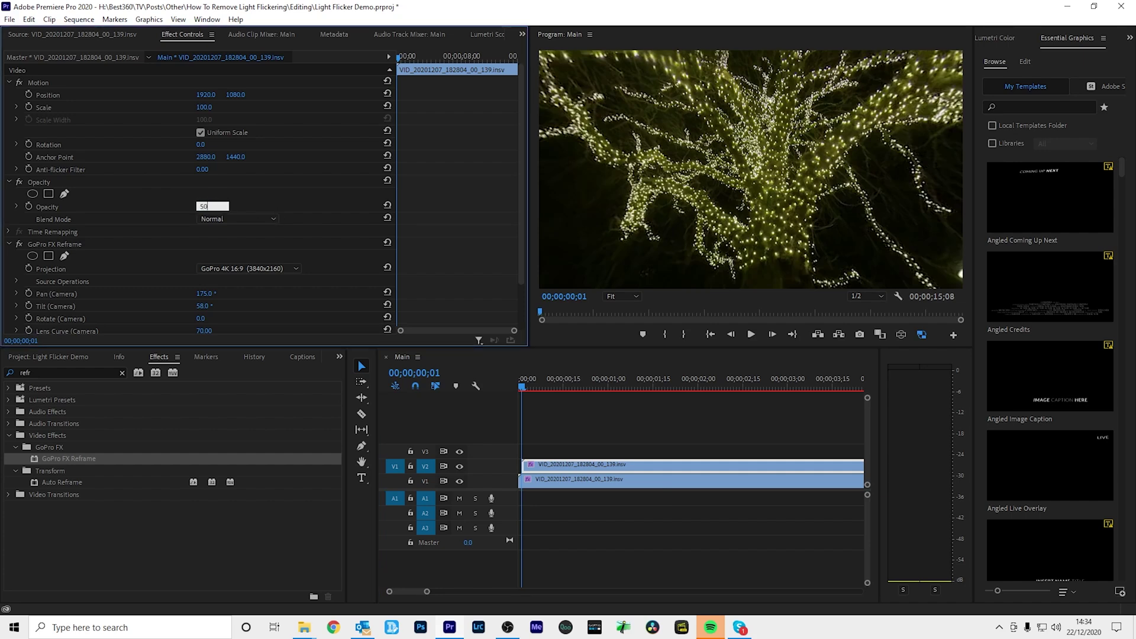
pyautogui.press('Return')
pyautogui.click(459, 467)
pyautogui.press('space')
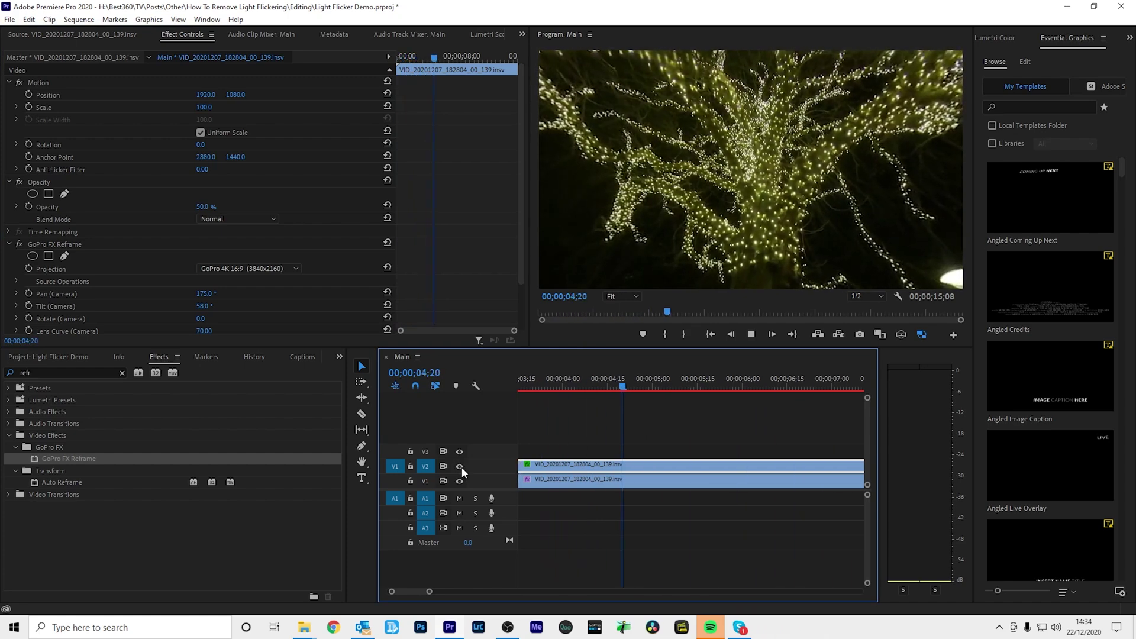
pyautogui.click(460, 467)
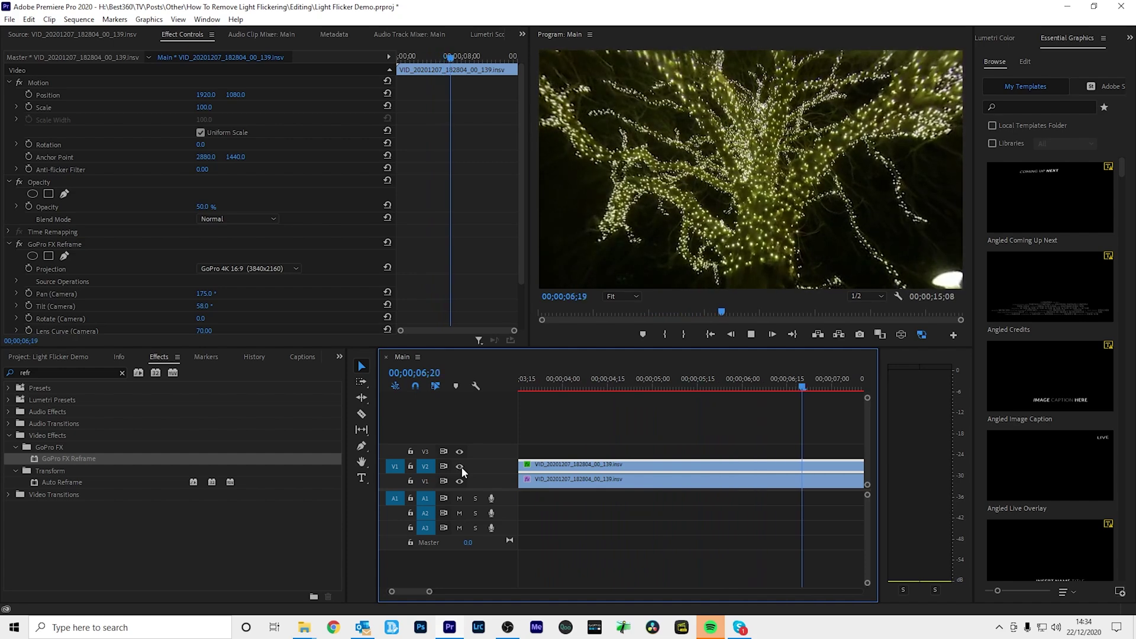
pyautogui.click(460, 467)
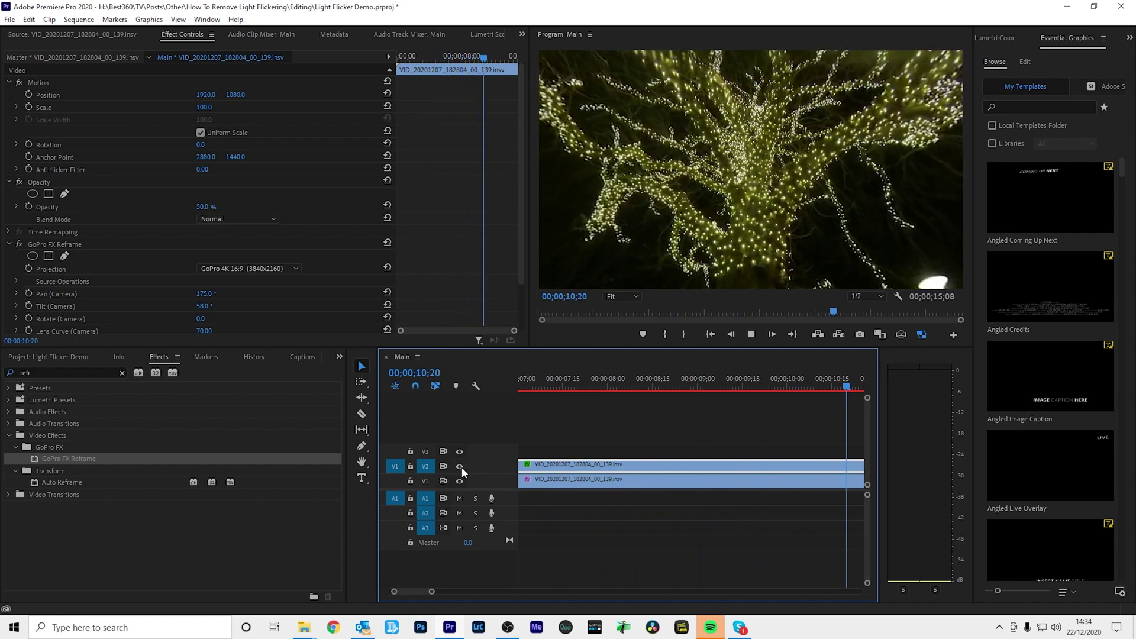
pyautogui.press('space')
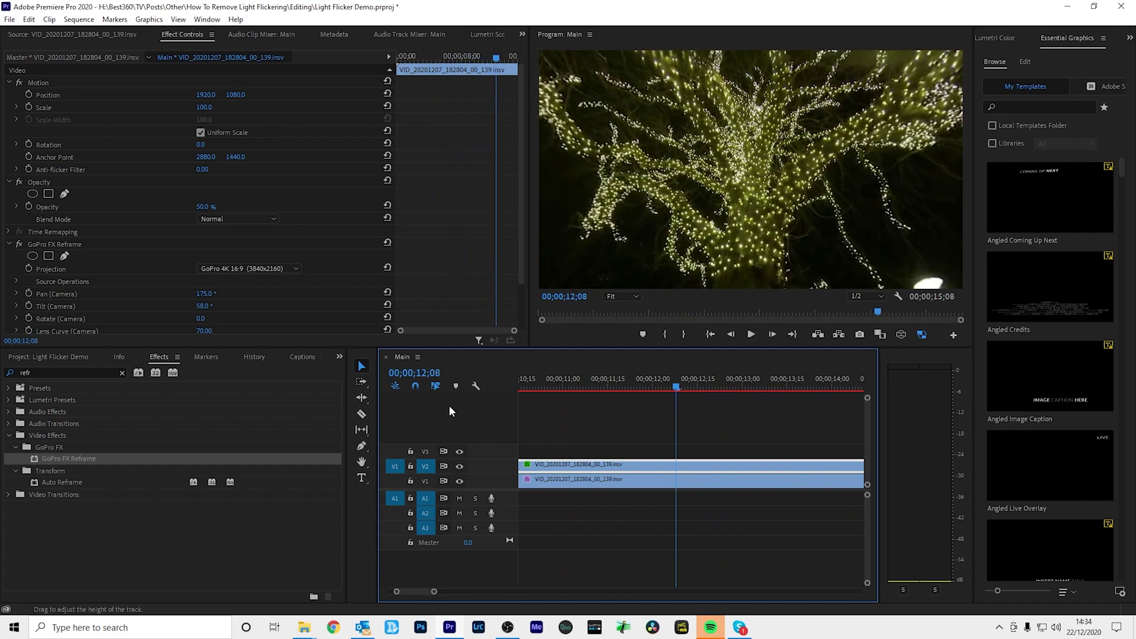